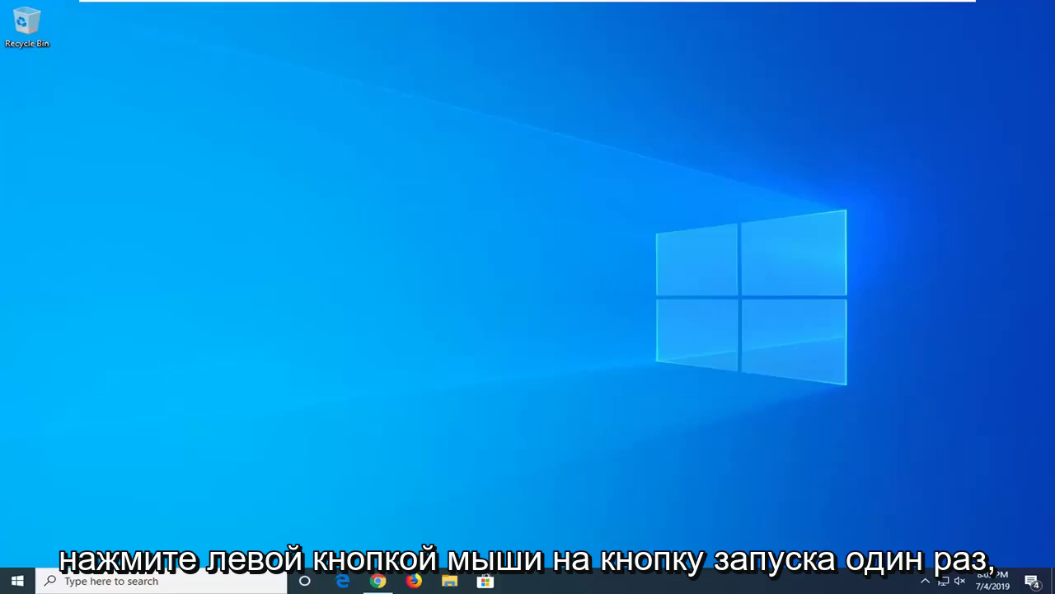
# Search the Start menu for regedit and run Registry Editor as administrator.
pyautogui.click(11, 582)
pyautogui.write('regedit')
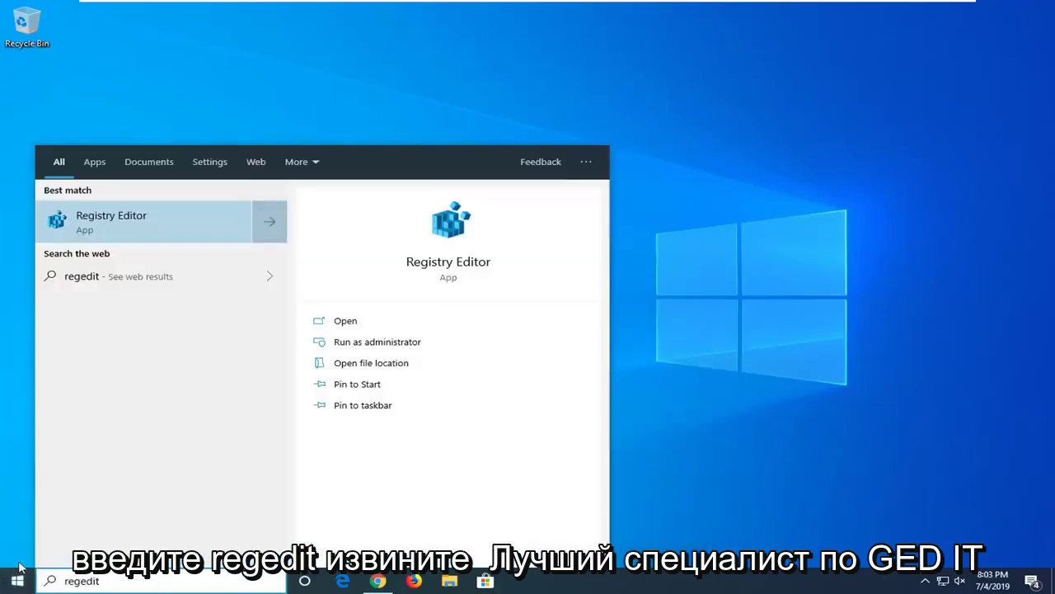
pyautogui.rightClick(113, 218)
pyautogui.click(145, 227)
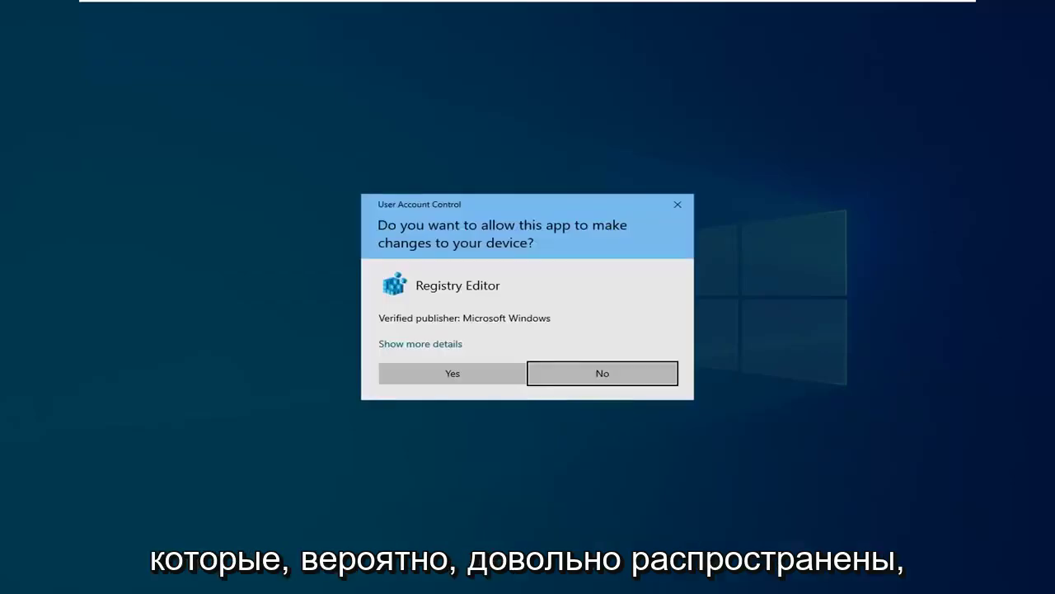
# Approve the UAC prompt, collapse HKEY_LOCAL_MACHINE and select the Computer root.
pyautogui.click(447, 377)
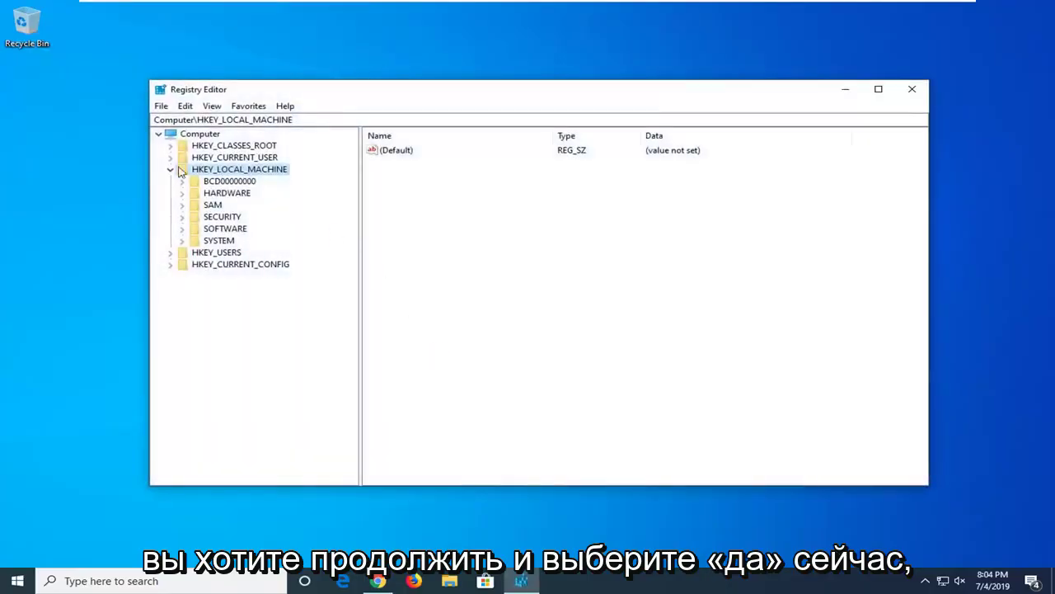
pyautogui.click(174, 168)
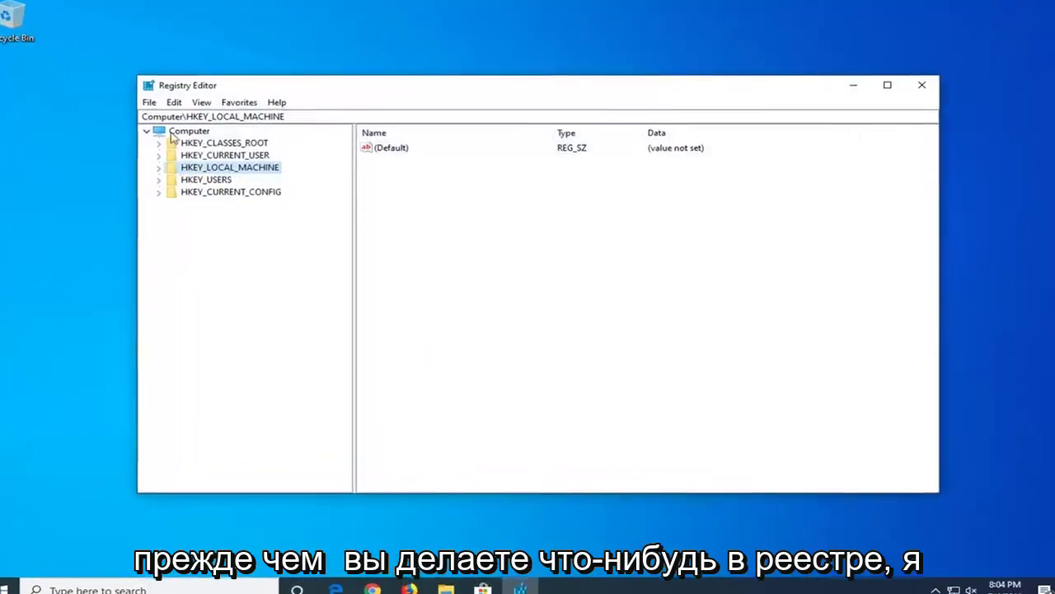
pyautogui.click(173, 132)
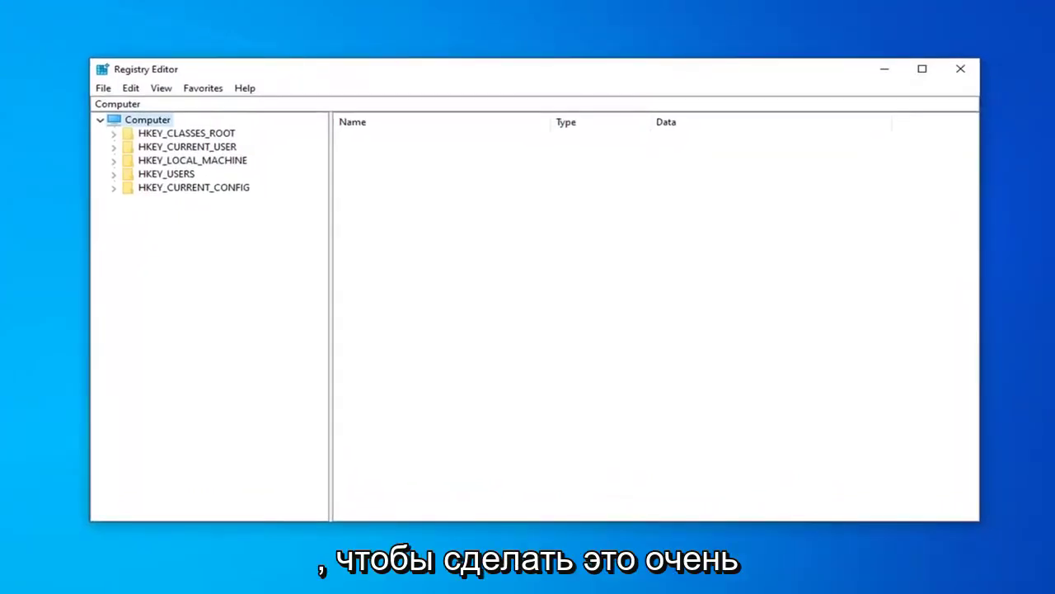
# Start a File > Export registry backup, then cancel it without saving.
pyautogui.click(103, 88)
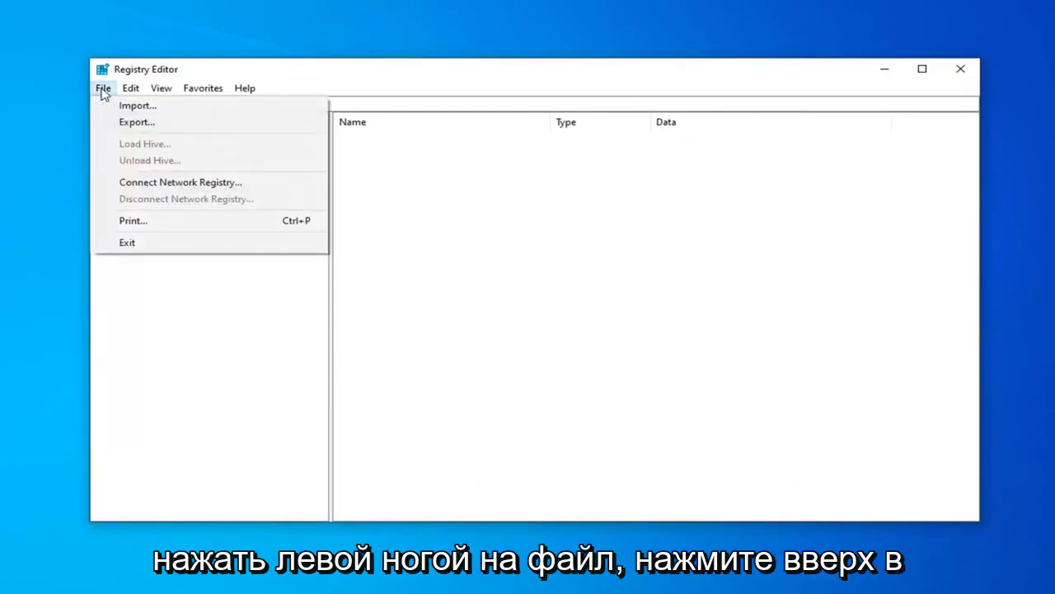
pyautogui.click(138, 122)
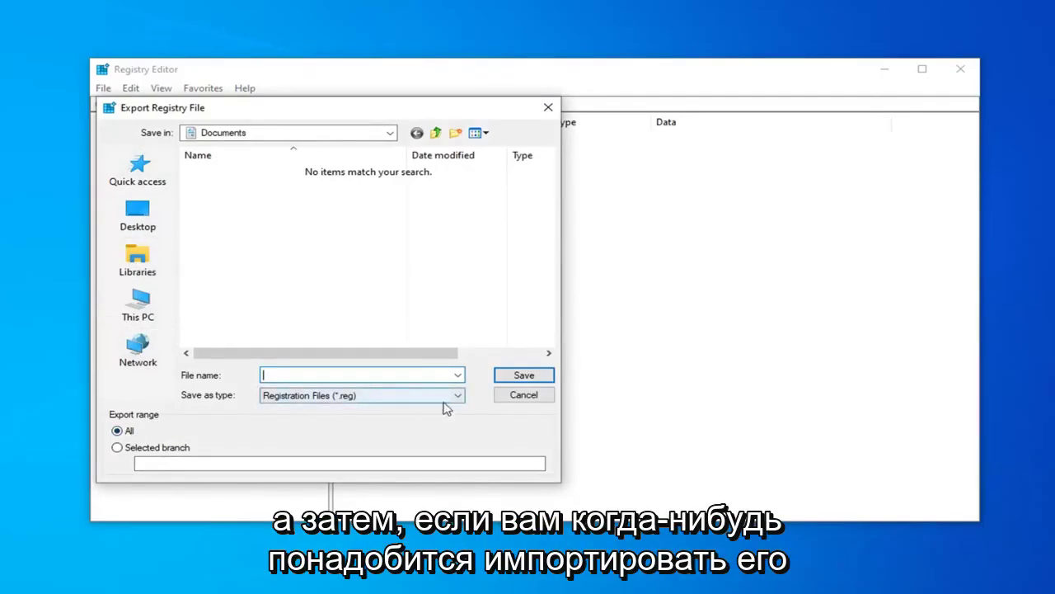
pyautogui.click(512, 399)
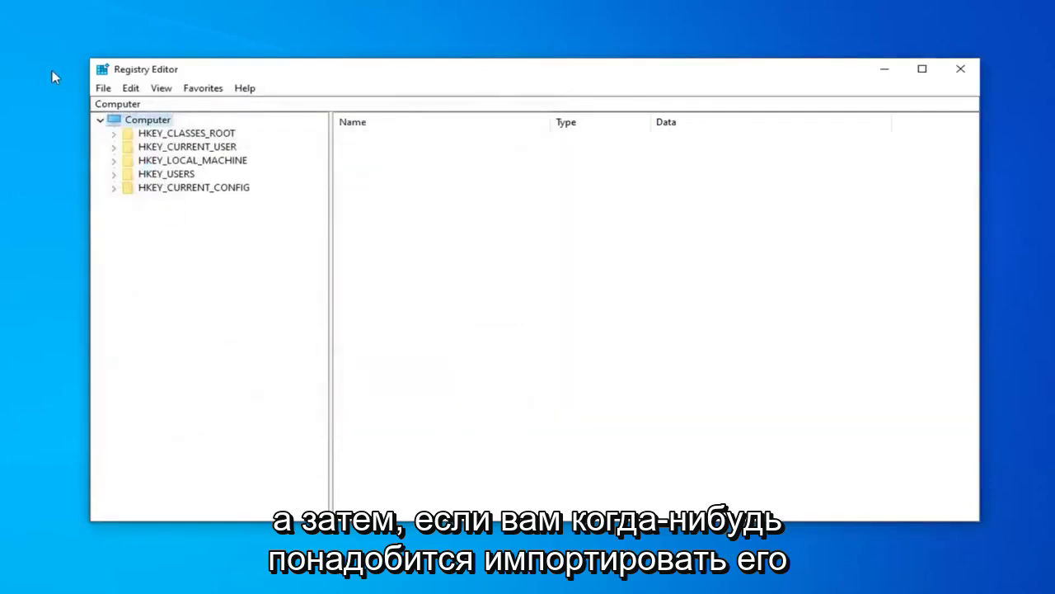
pyautogui.click(103, 88)
pyautogui.click(108, 104)
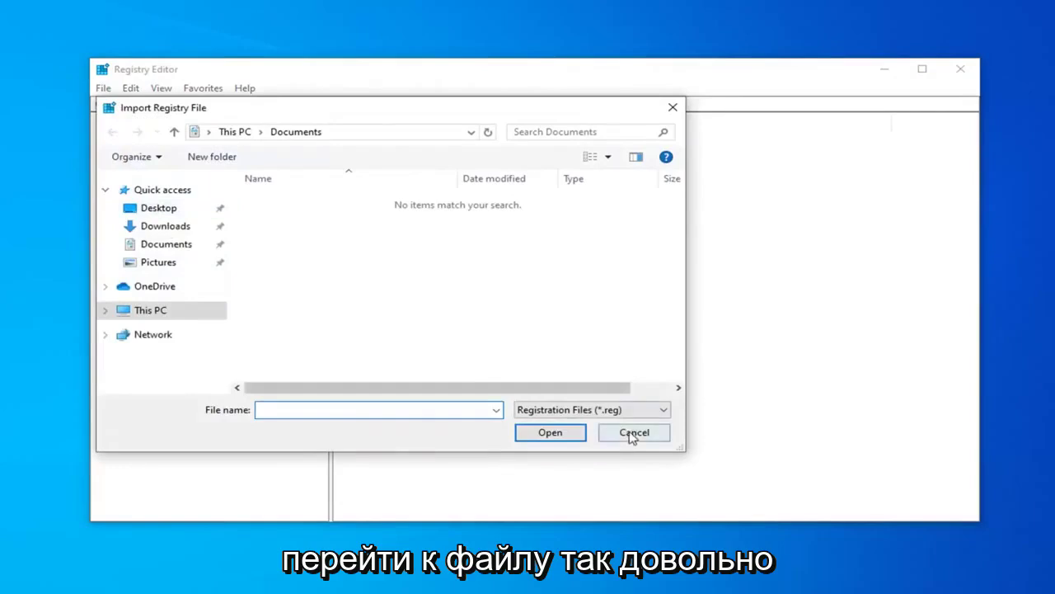
pyautogui.click(632, 433)
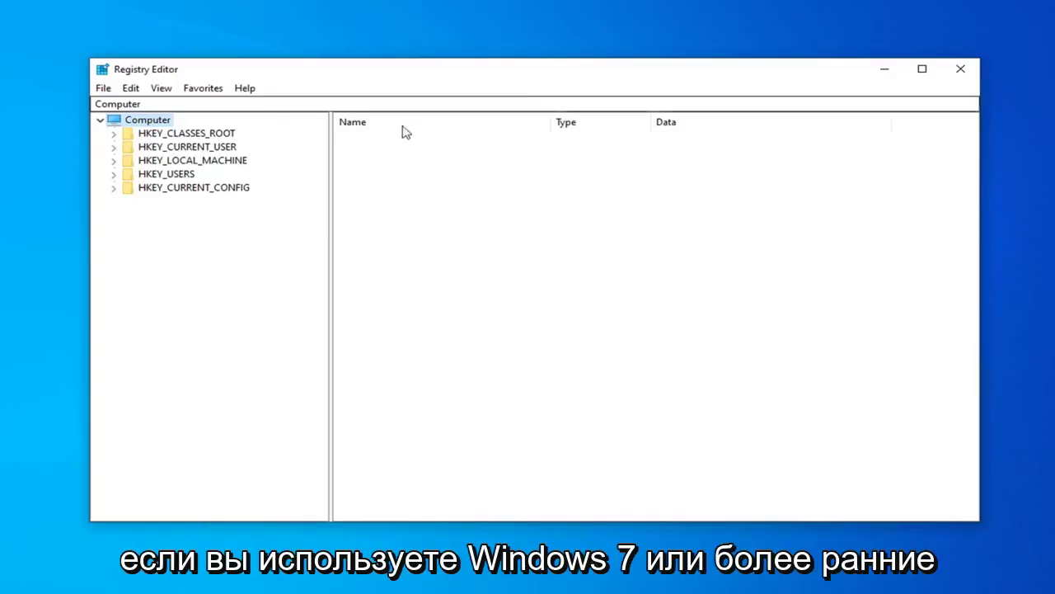
# Select HKEY_CURRENT_USER and expand it to list its subkeys.
pyautogui.click(167, 149)
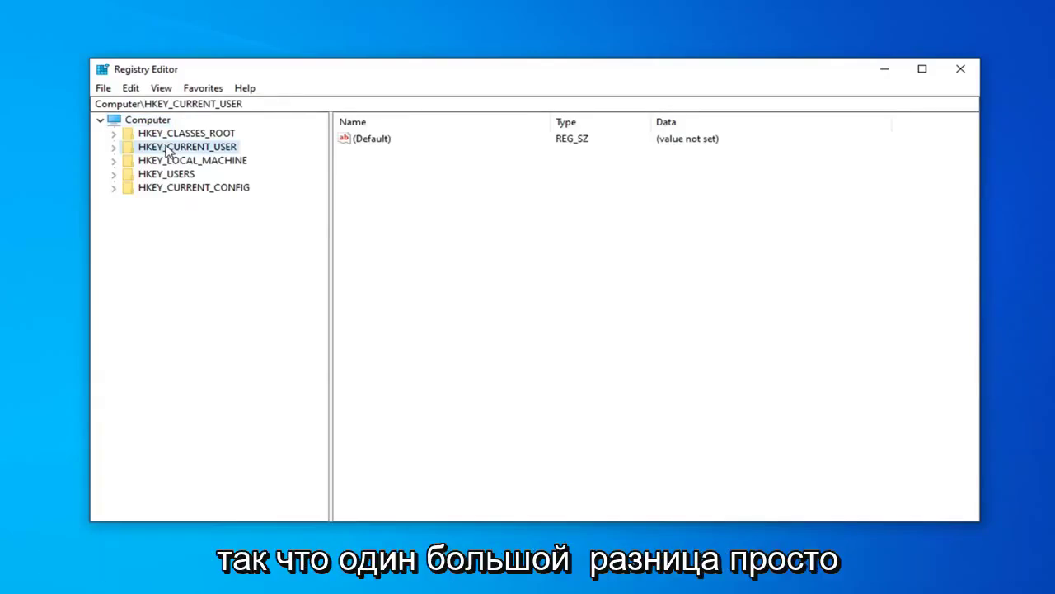
pyautogui.doubleClick(167, 149)
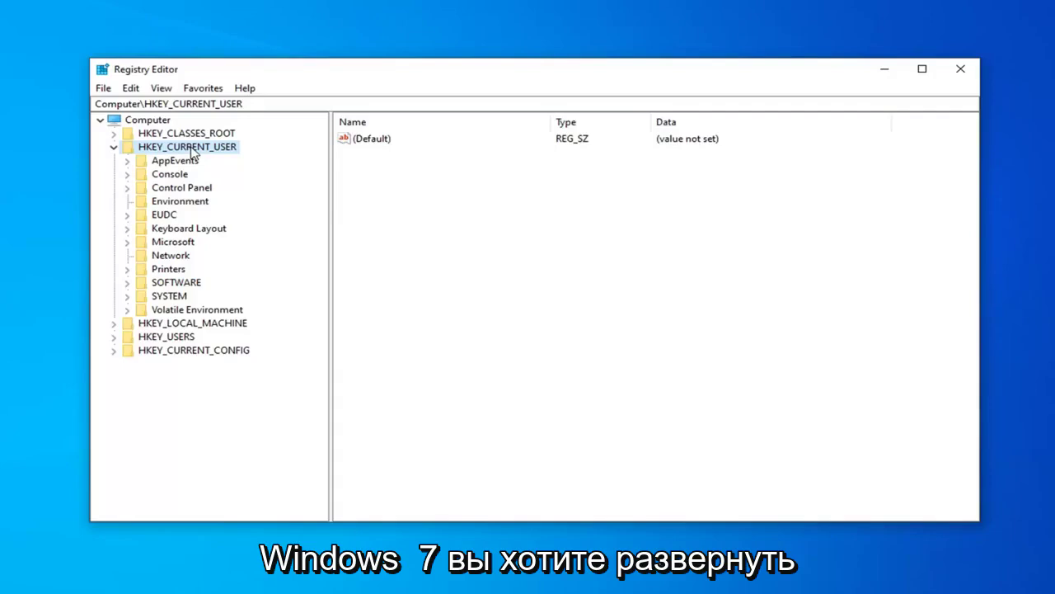
# Expand SOFTWARE and Microsoft under HKEY_CURRENT_USER and select the Windows Script Host key.
pyautogui.click(178, 284)
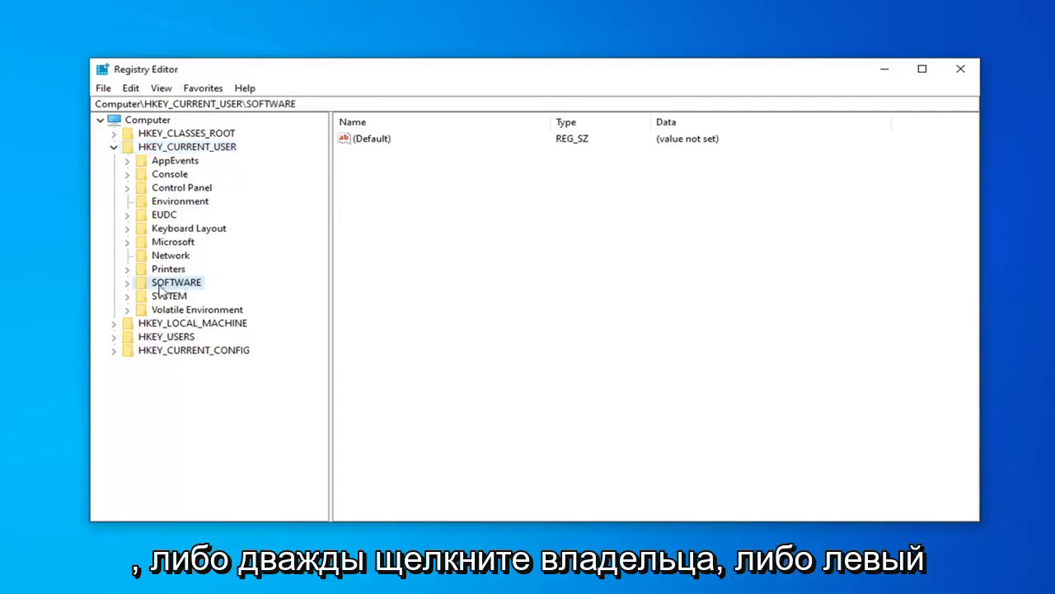
pyautogui.click(127, 283)
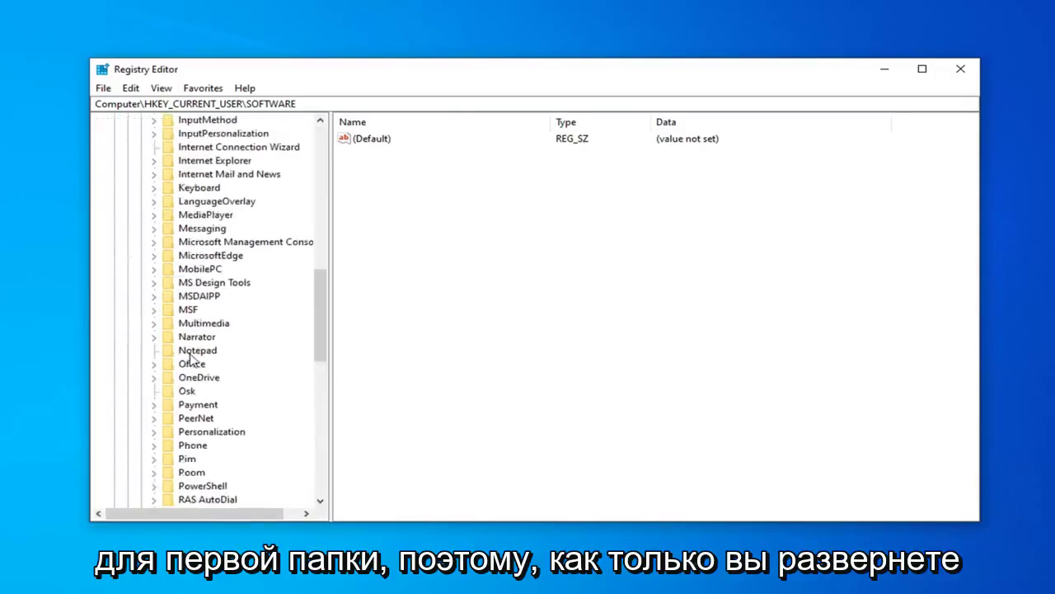
pyautogui.scroll(8, 190, 360)
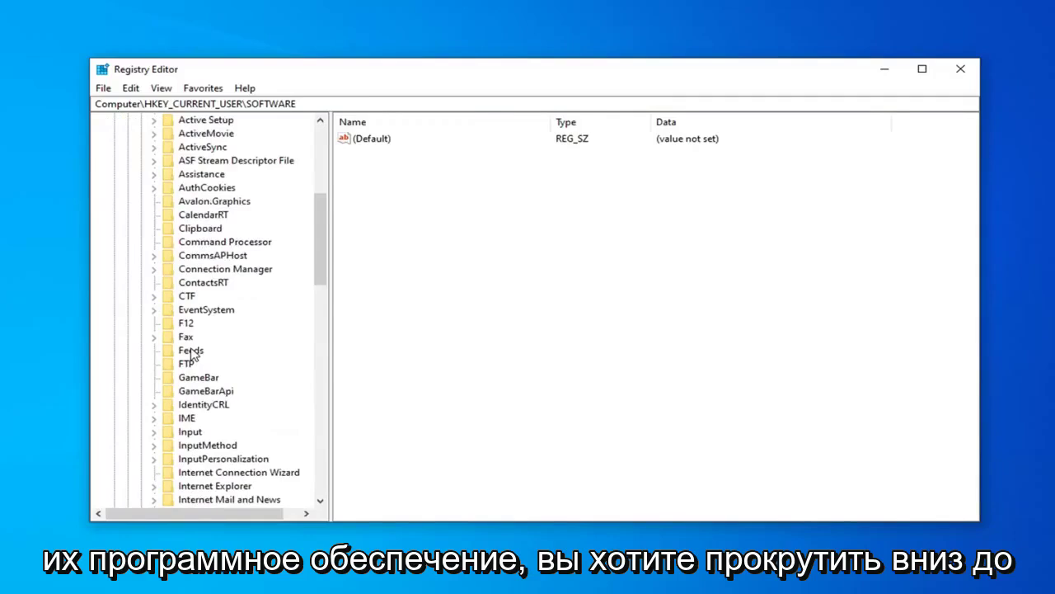
pyautogui.scroll(-4, 190, 355)
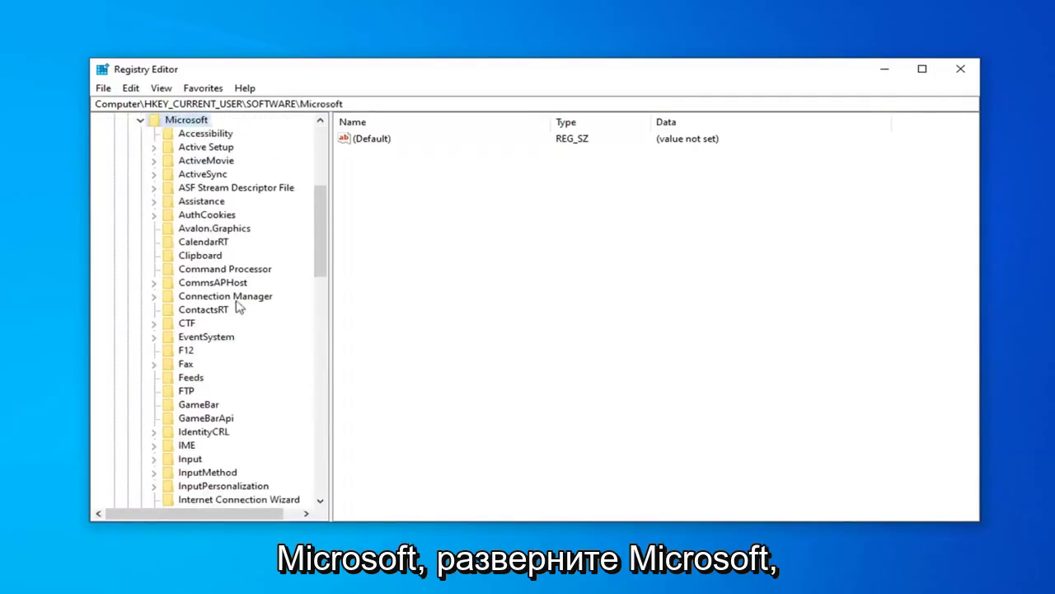
pyautogui.scroll(3, 188, 286)
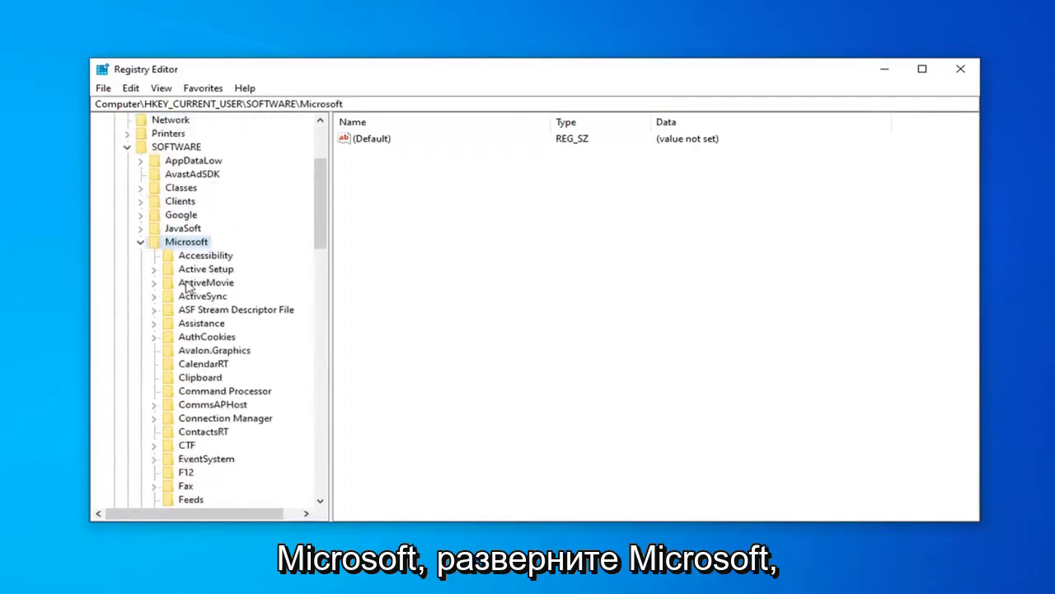
pyautogui.click(140, 241)
pyautogui.click(143, 347)
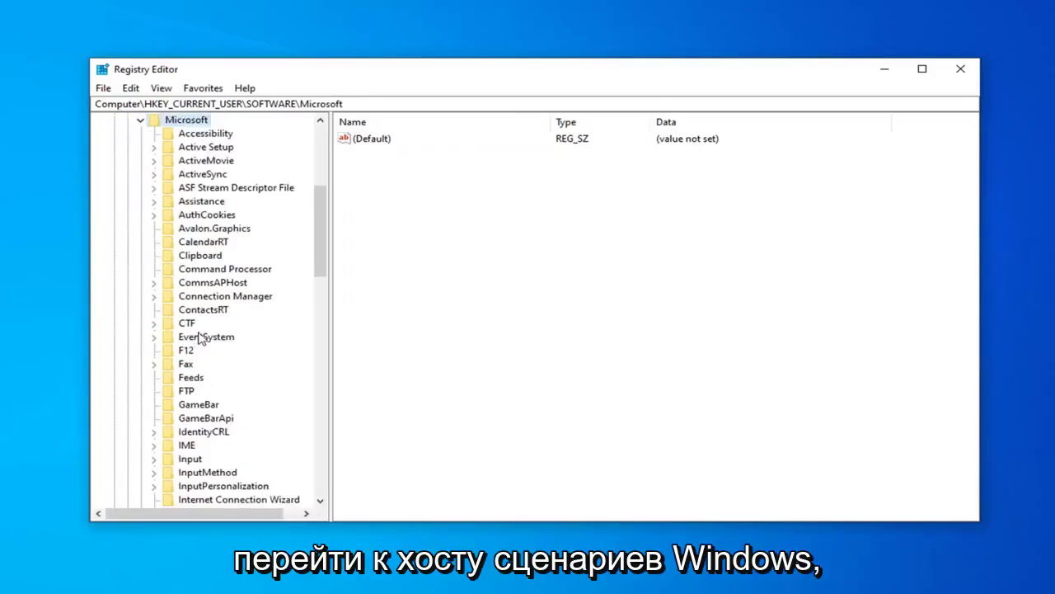
pyautogui.scroll(-17, 206, 337)
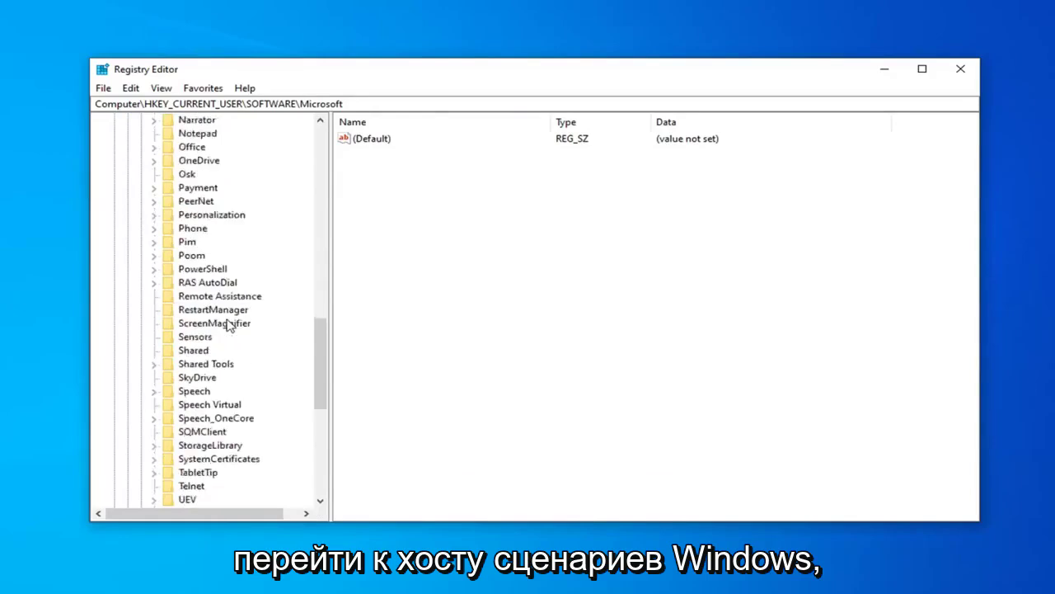
pyautogui.scroll(-2, 229, 328)
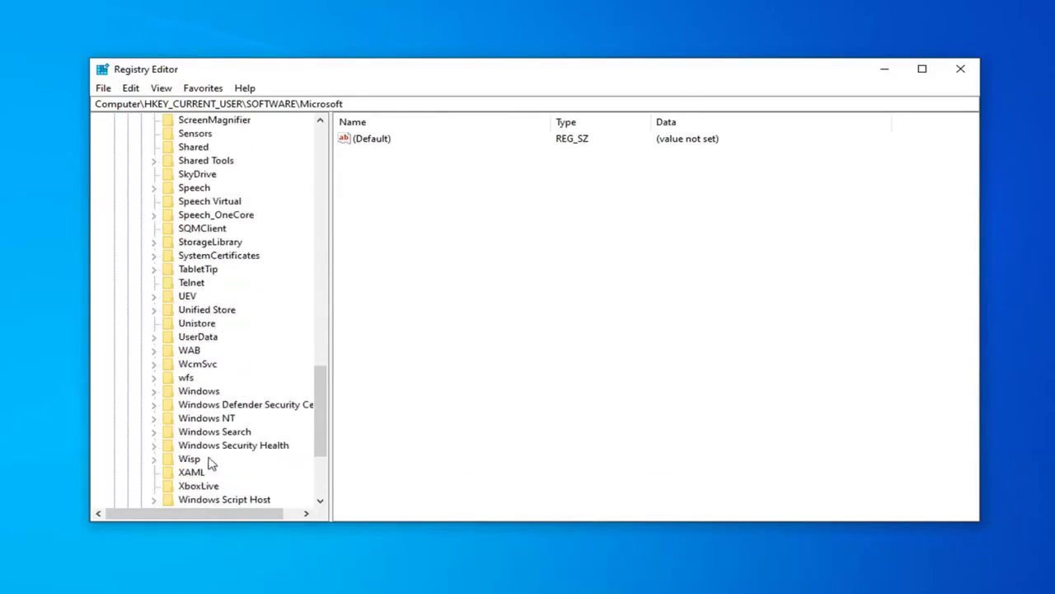
pyautogui.scroll(-1, 217, 443)
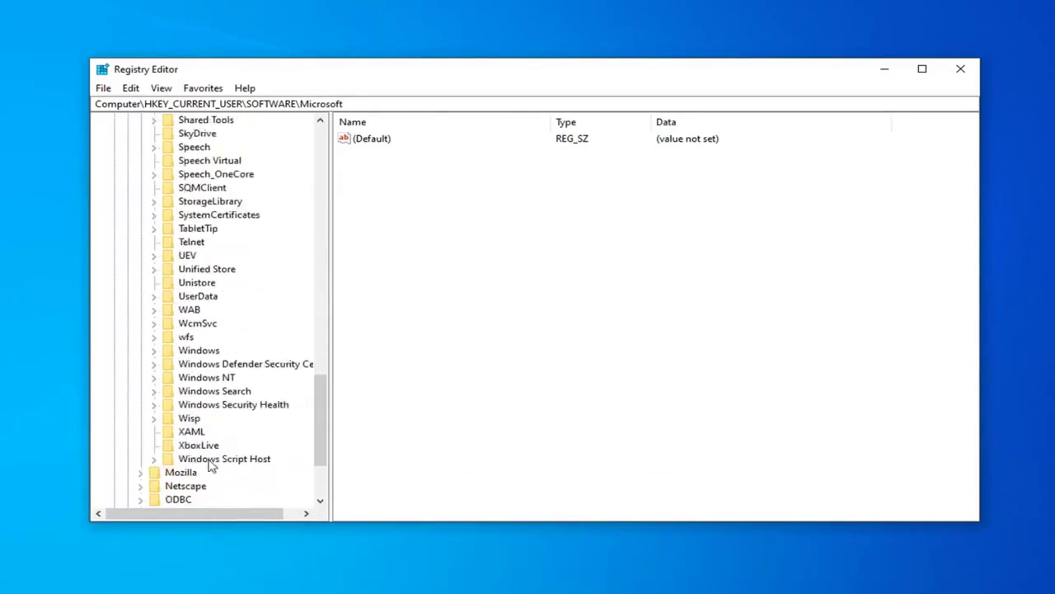
pyautogui.click(207, 461)
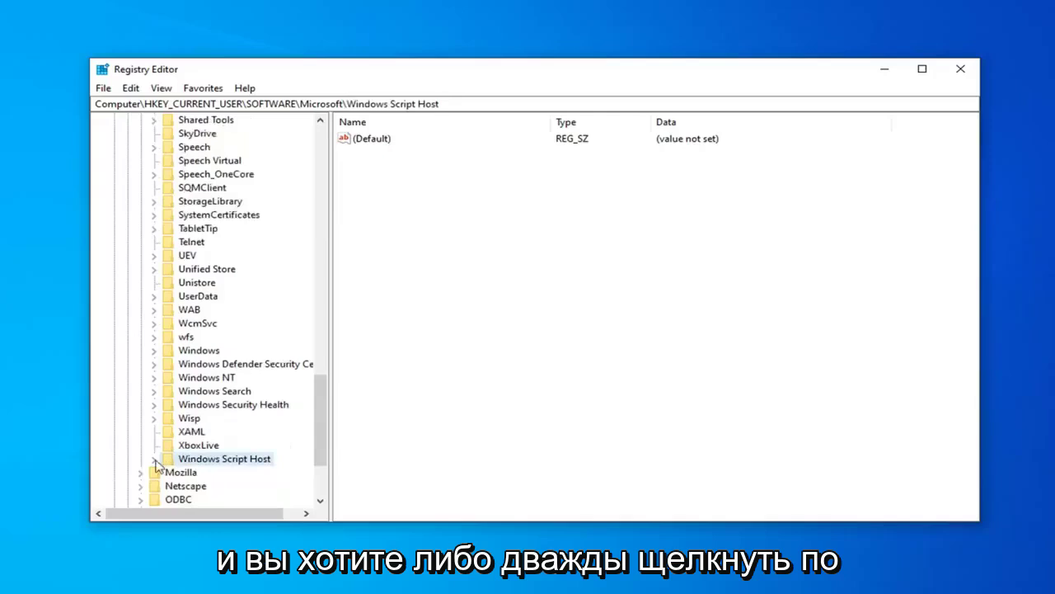
# In Windows Script Host\Settings, add a new DWORD (32-bit) value named Enabled.
pyautogui.doubleClick(211, 464)
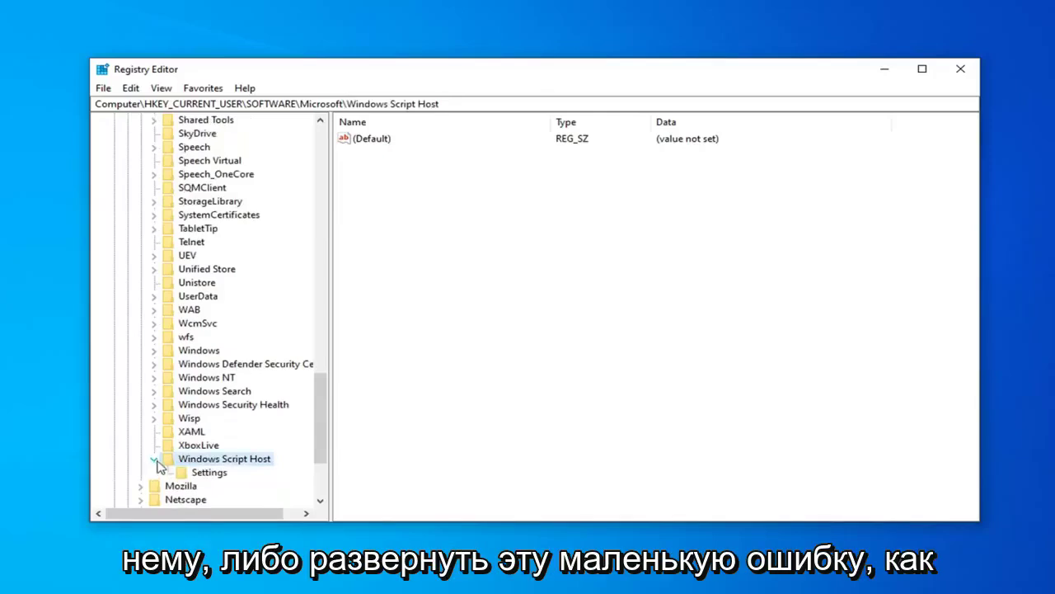
pyautogui.click(199, 476)
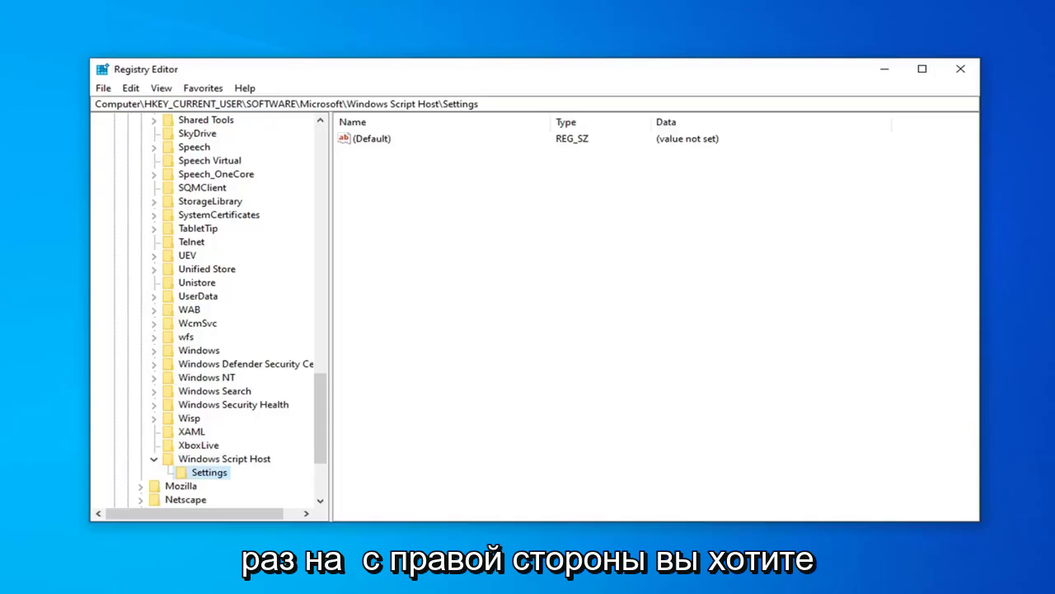
pyautogui.rightClick(379, 187)
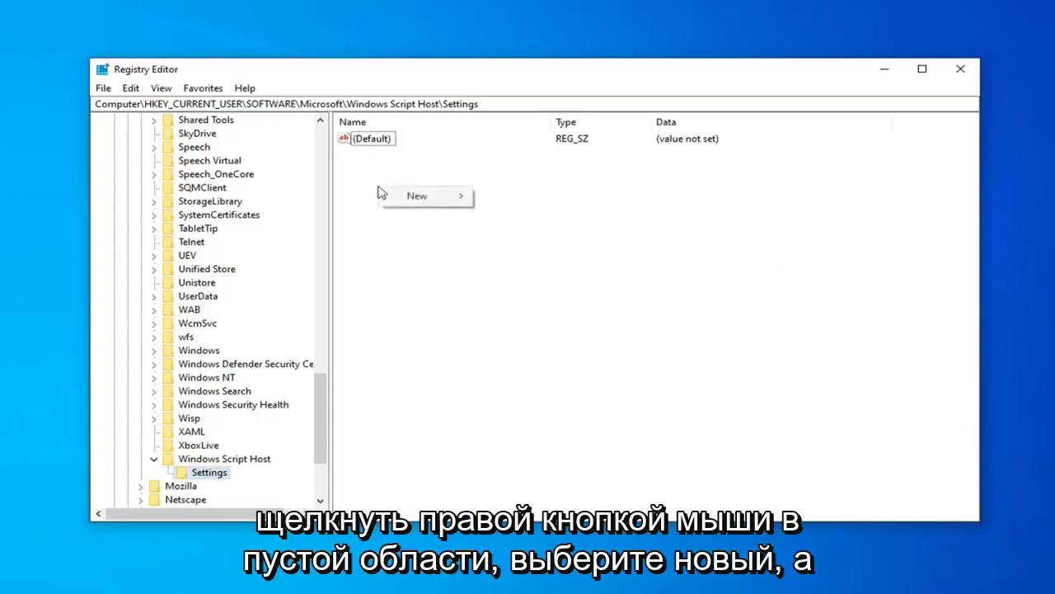
pyautogui.moveTo(410, 202)
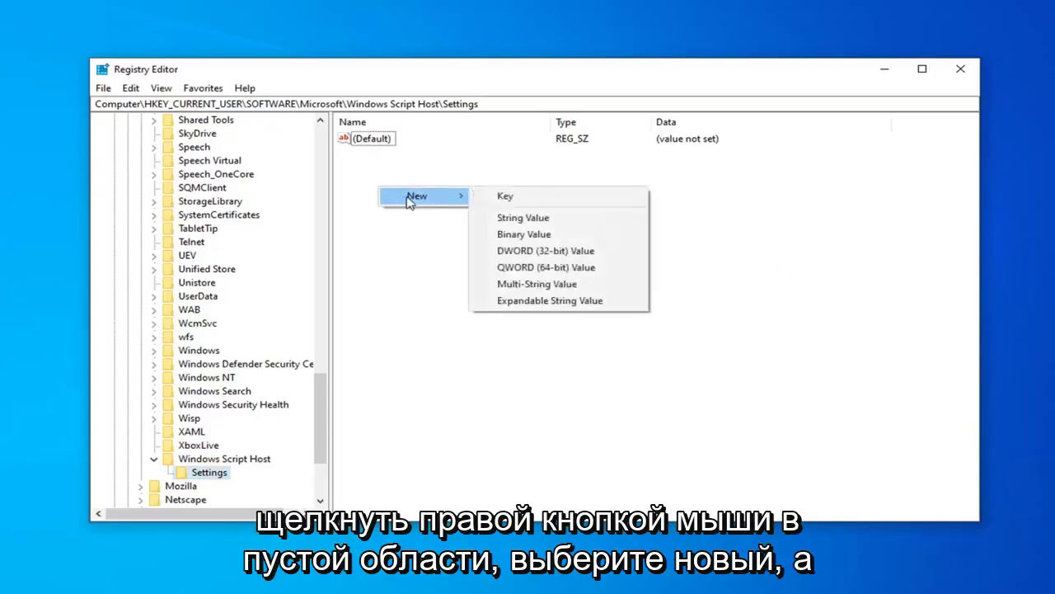
pyautogui.click(550, 255)
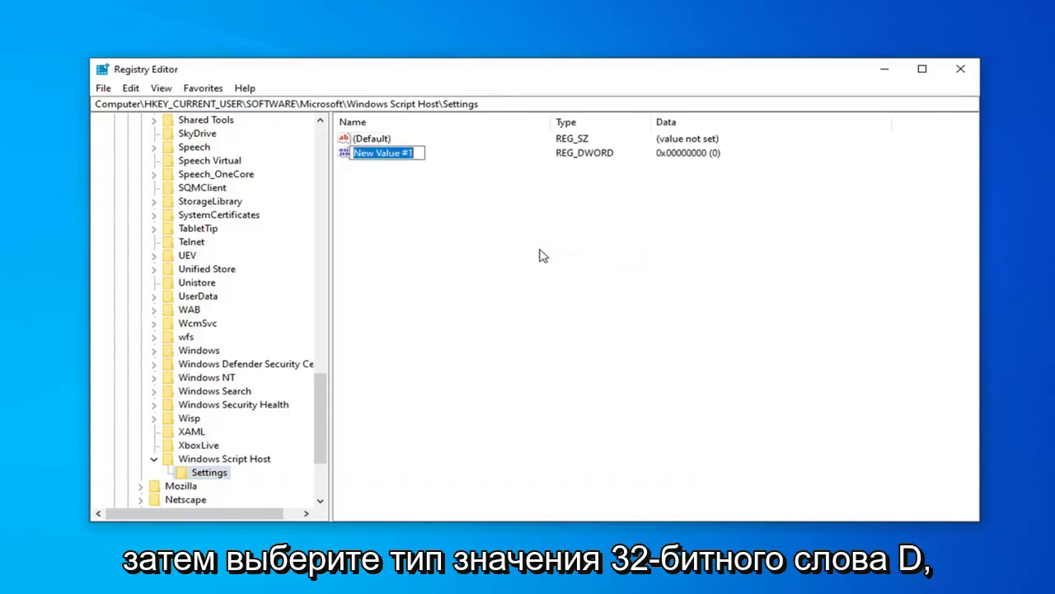
pyautogui.write('En')
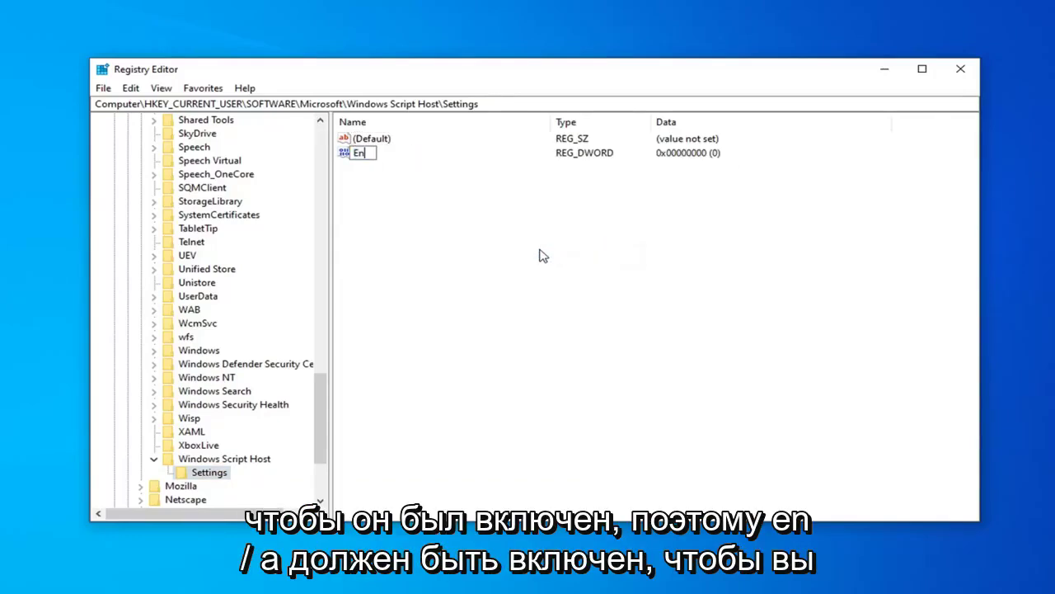
pyautogui.write('abled')
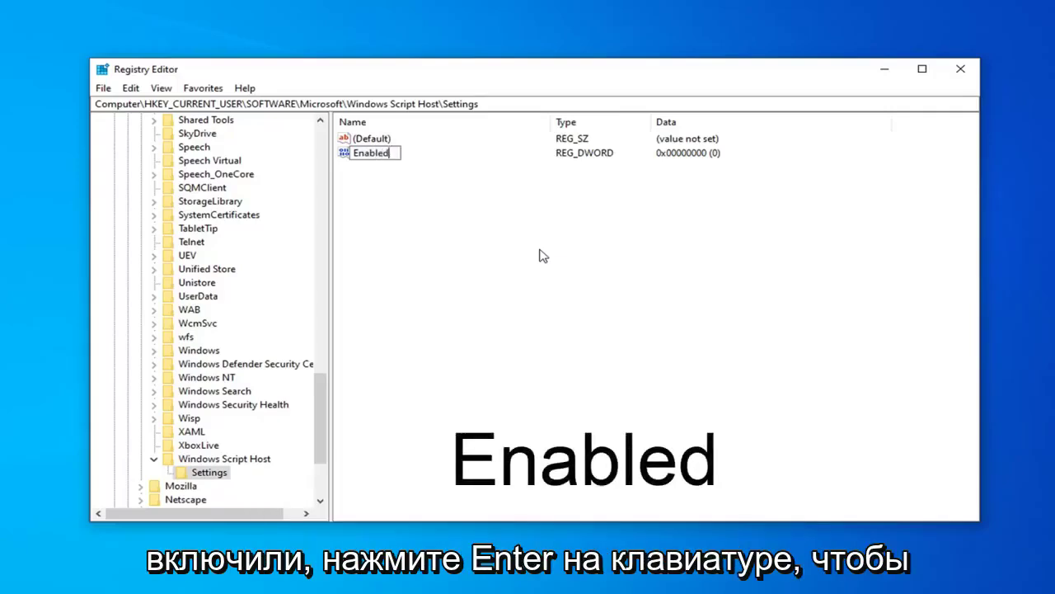
pyautogui.press('Return')
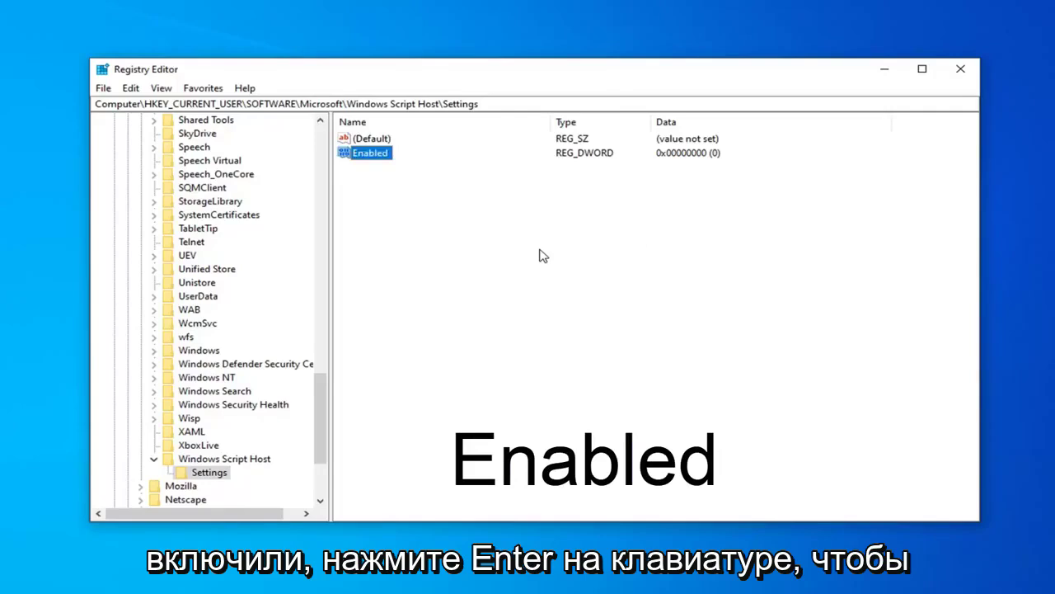
# Change the Enabled value's data from 0 to 1 and save it.
pyautogui.doubleClick(370, 154)
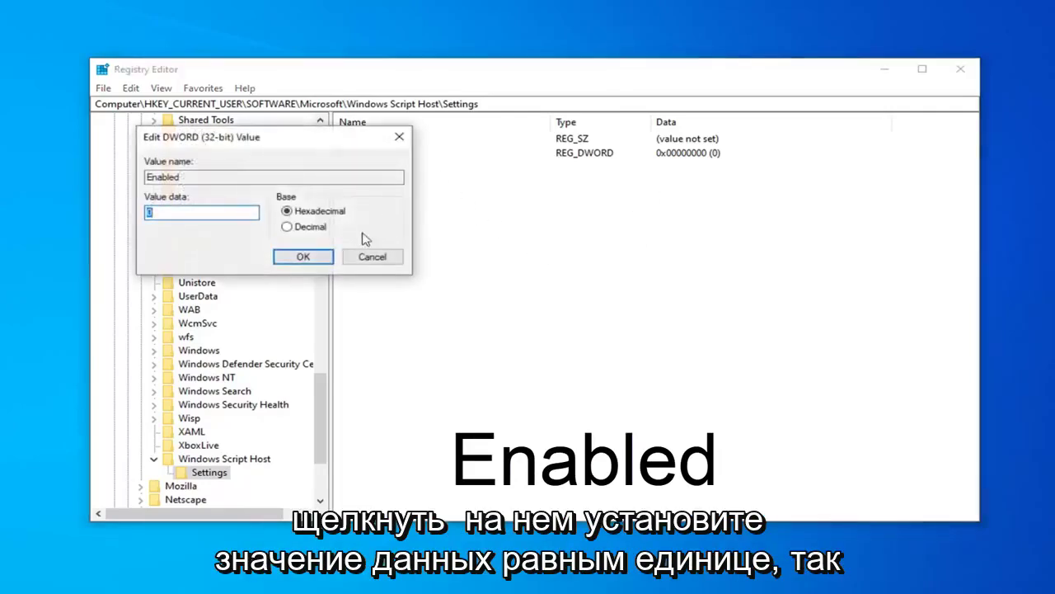
pyautogui.moveTo(291, 140); pyautogui.dragTo(490, 163)
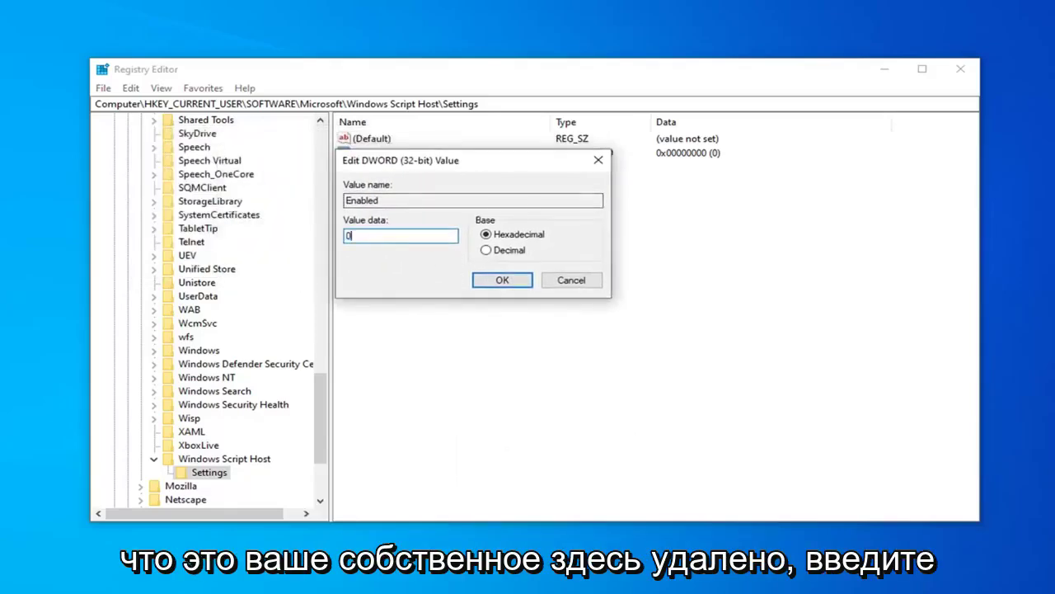
pyautogui.press('BackSpace')
pyautogui.write('1')
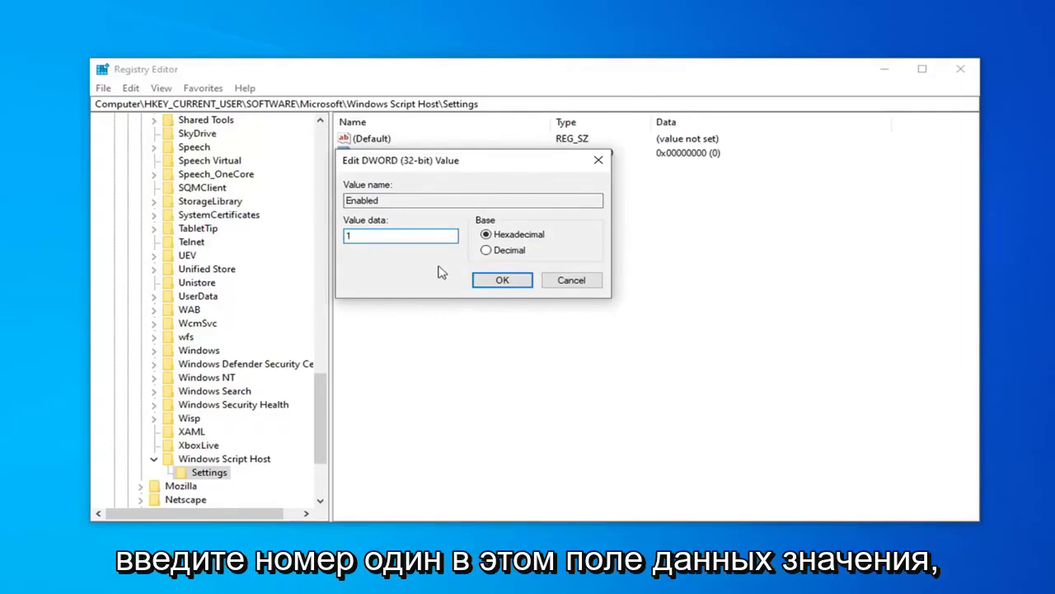
pyautogui.click(504, 281)
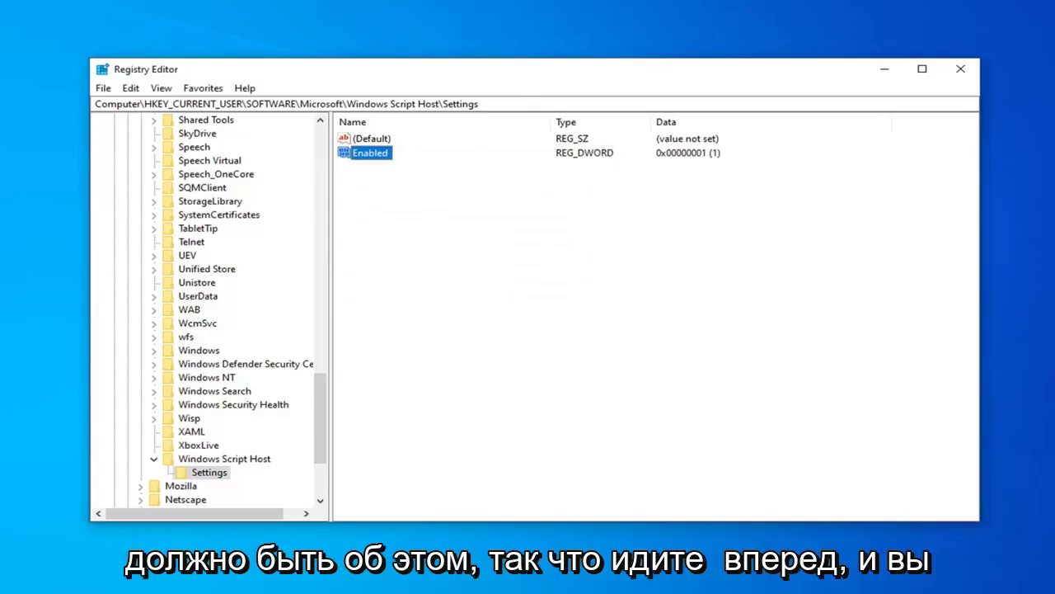
# Collapse Windows Script Host, Microsoft, SOFTWARE and HKEY_CURRENT_USER, then close Registry Editor.
pyautogui.click(155, 459)
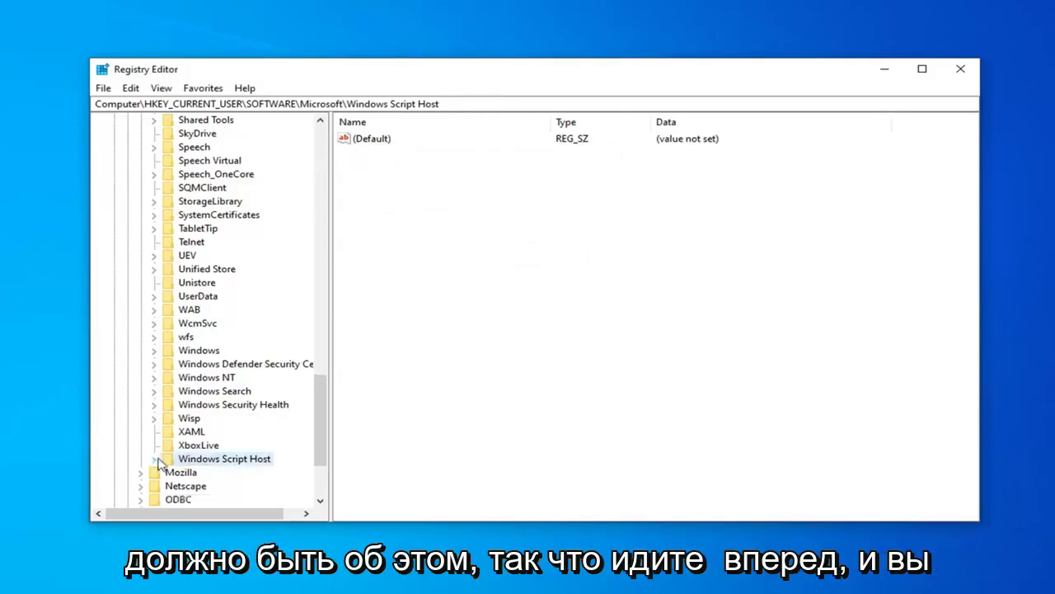
pyautogui.scroll(15, 146, 358)
pyautogui.click(140, 377)
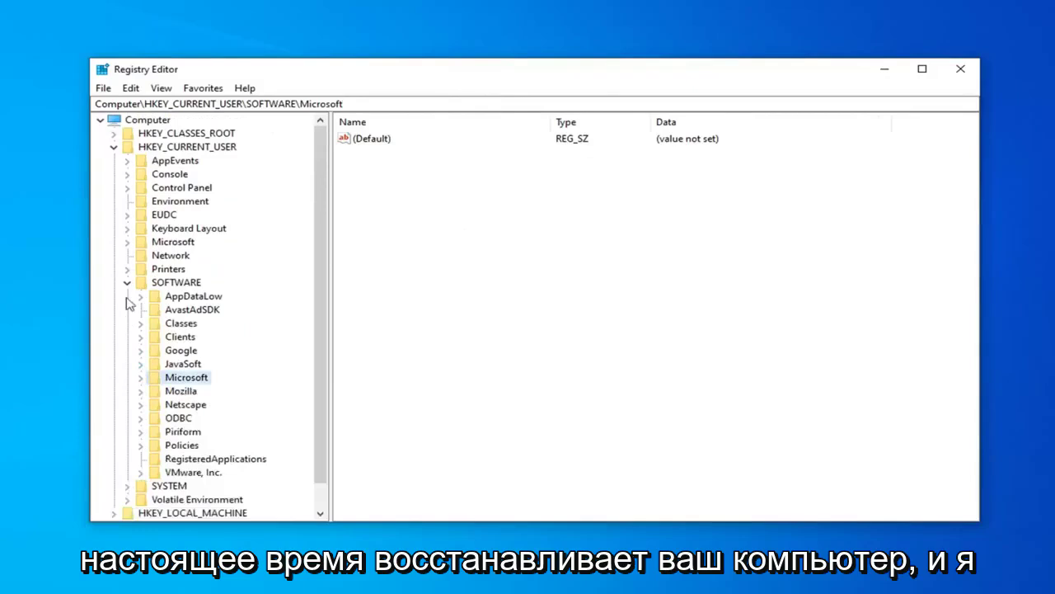
pyautogui.click(127, 282)
pyautogui.click(113, 146)
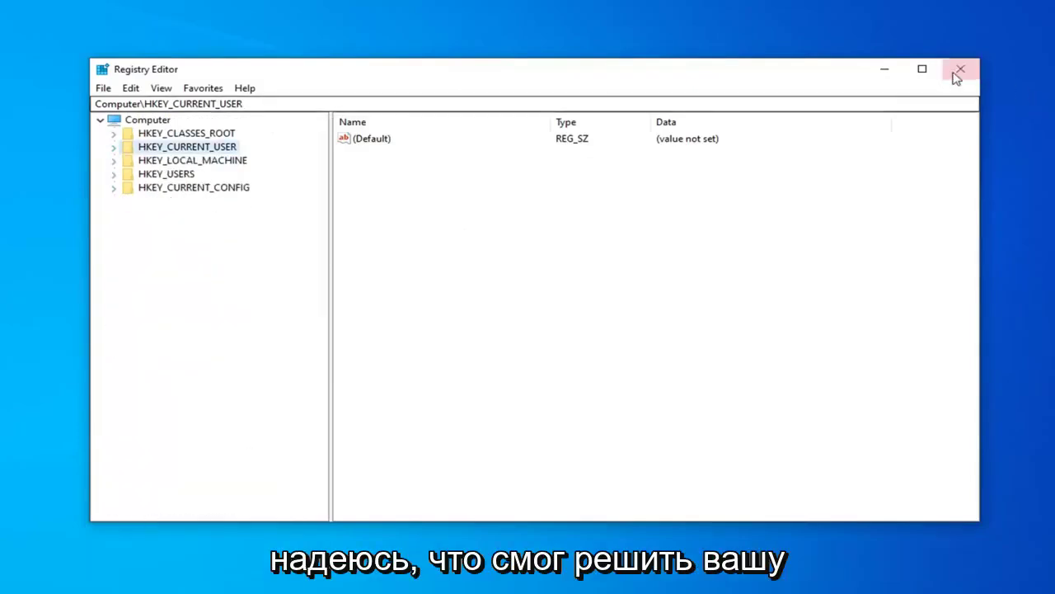
pyautogui.press('Left')
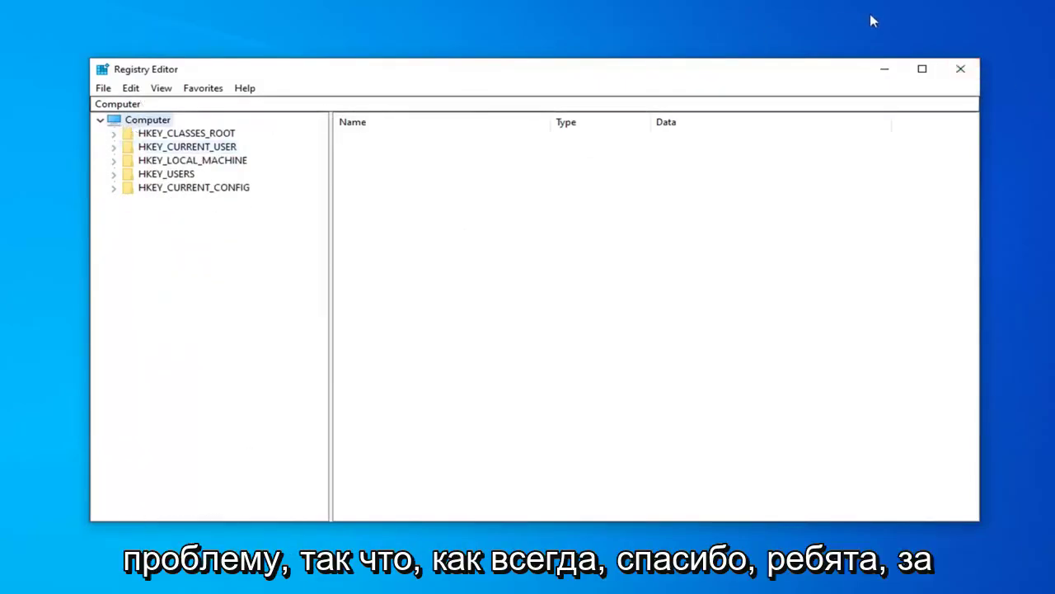
pyautogui.click(958, 69)
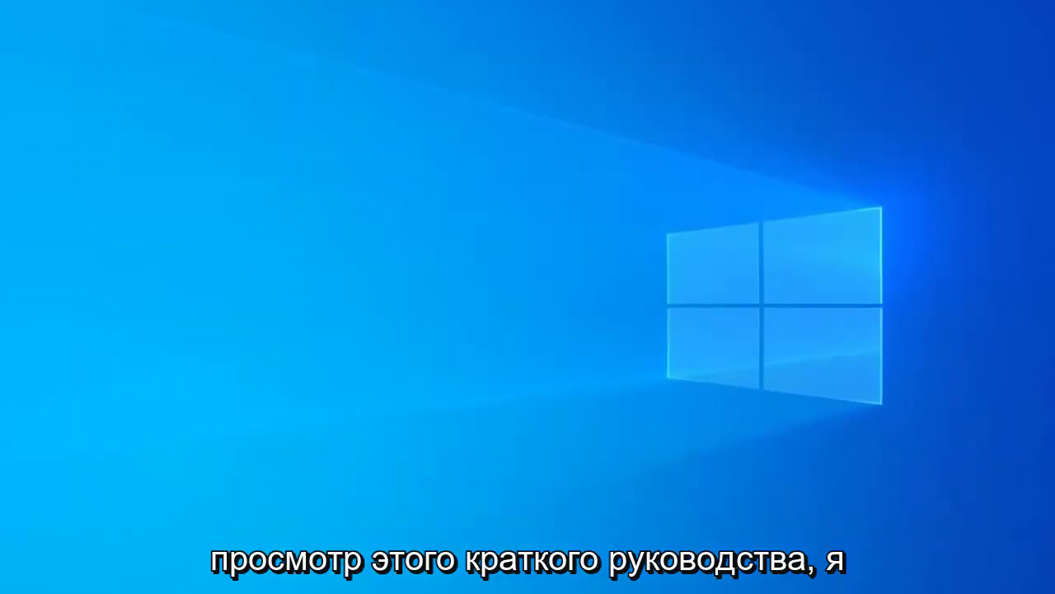